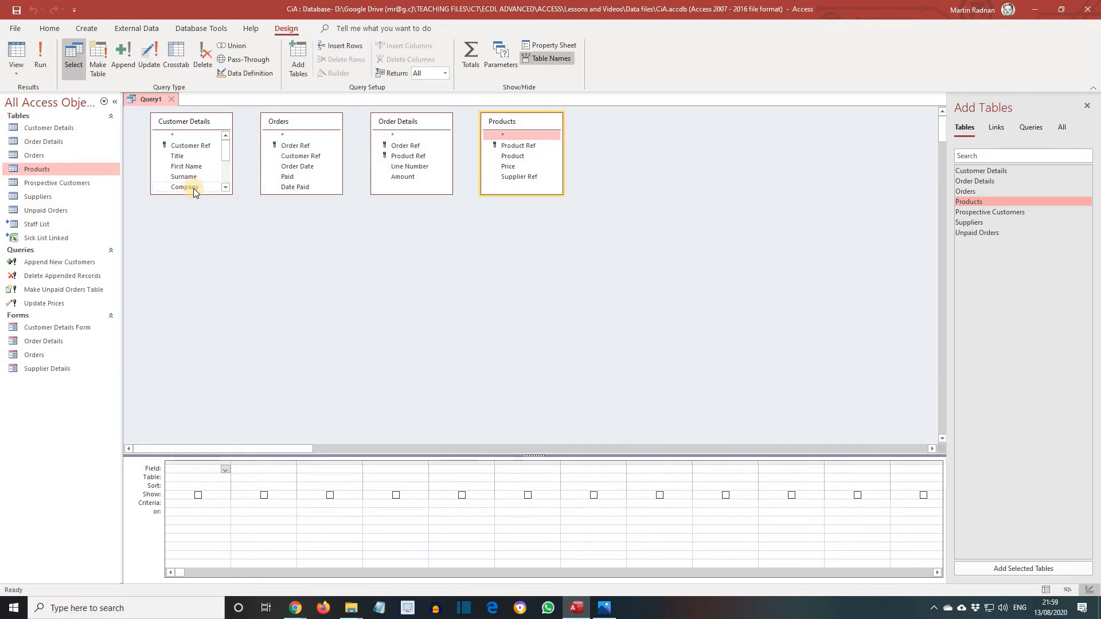
Add Company from Customer Details, Amount from Order Details and Product from Products to the query
{"action": "double_click", "coordinate": [194, 187]}
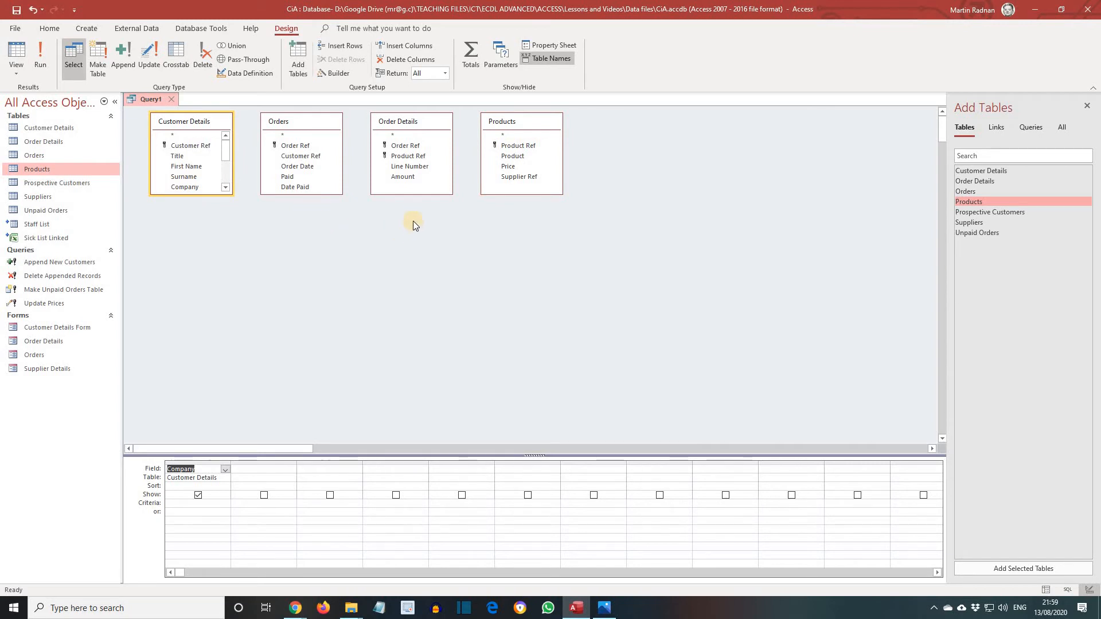
{"action": "double_click", "coordinate": [402, 177]}
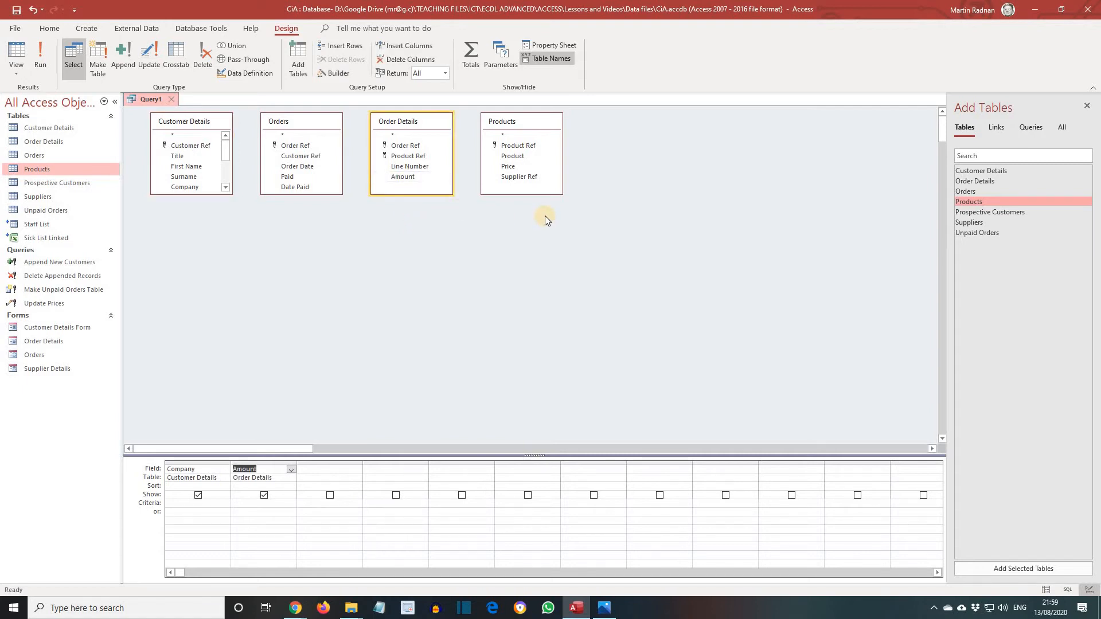
{"action": "double_click", "coordinate": [517, 157]}
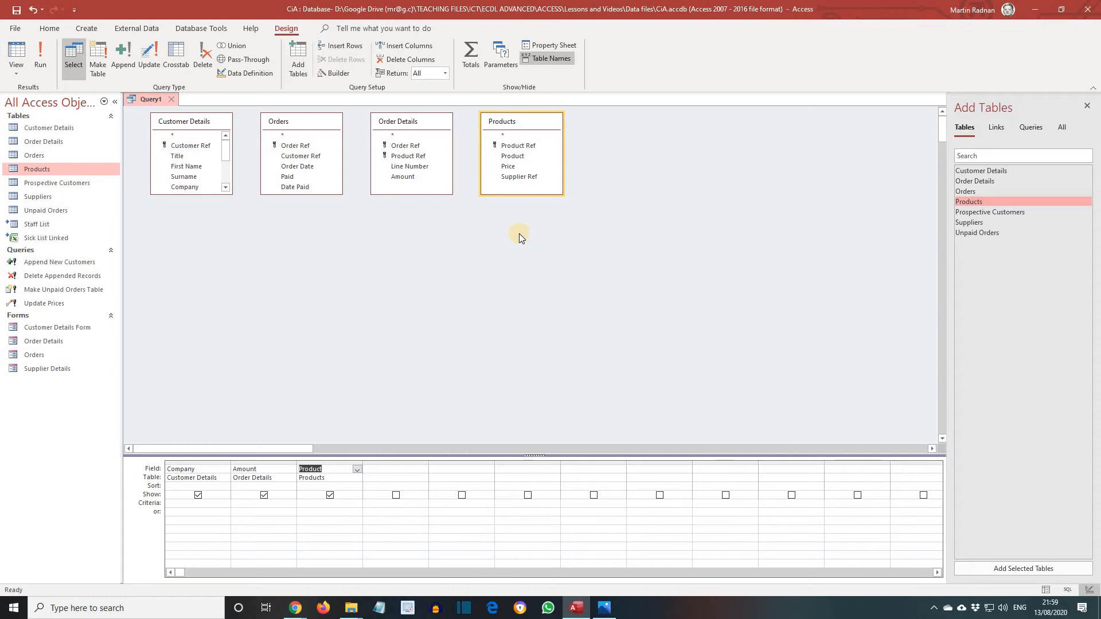
Save the query object as Product Info and close it
{"action": "left_click", "coordinate": [16, 39]}
{"action": "left_click", "coordinate": [48, 180]}
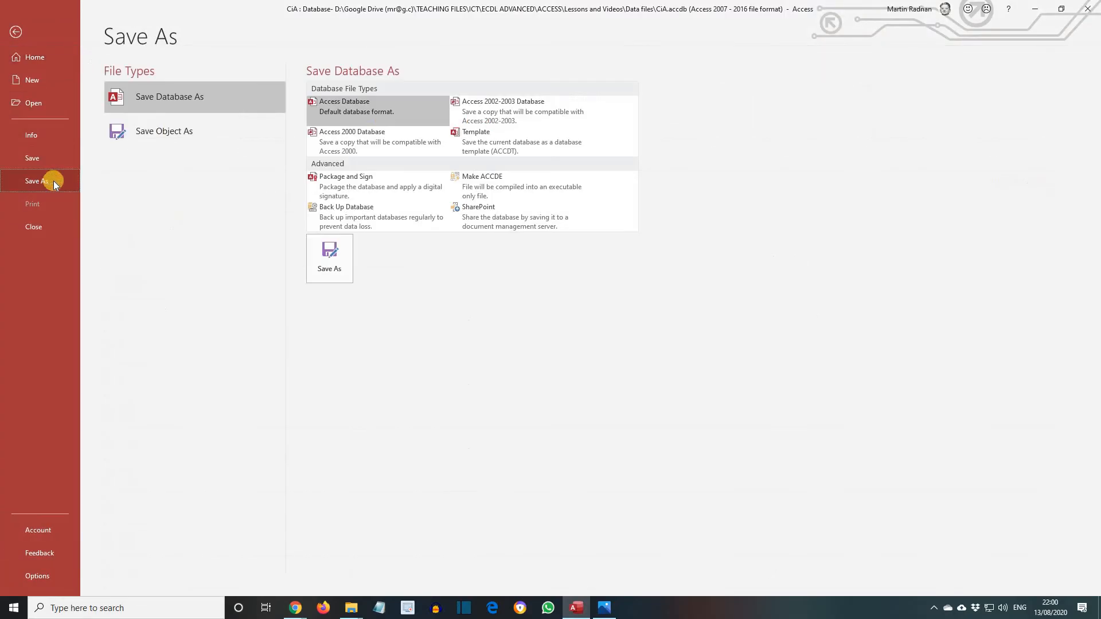
{"action": "left_click", "coordinate": [172, 134]}
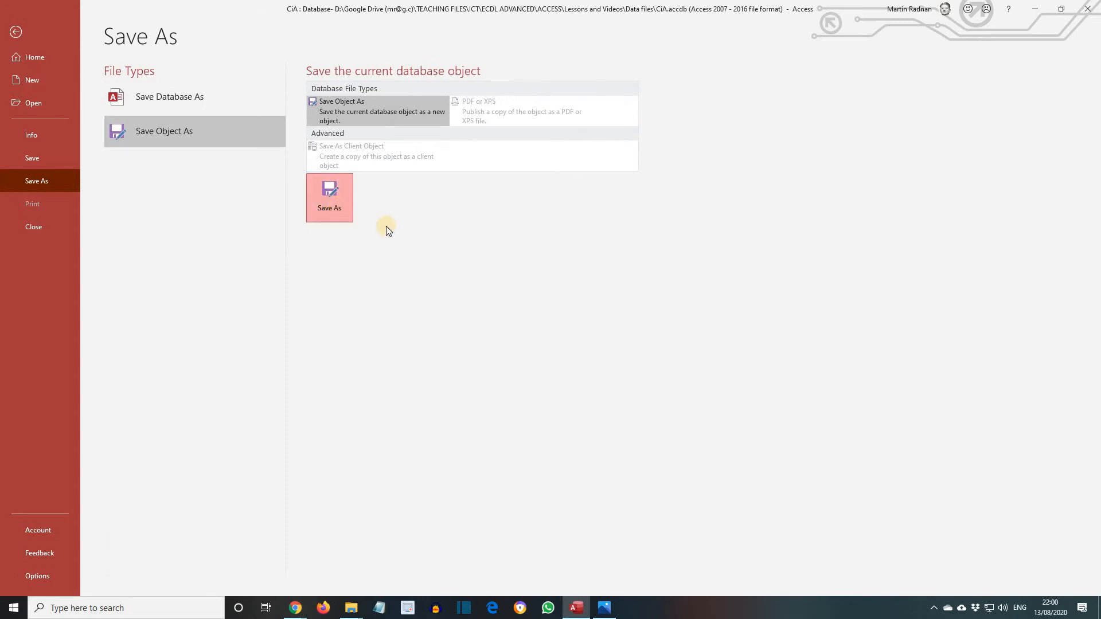
{"action": "left_click", "coordinate": [351, 216]}
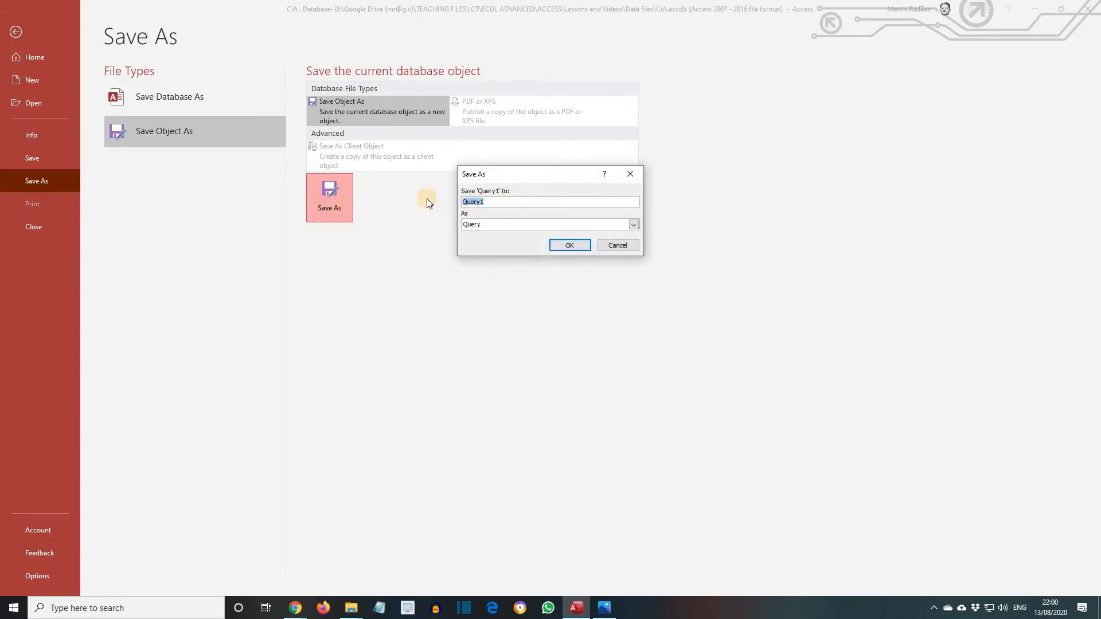
{"action": "type", "text": "Product Info"}
{"action": "left_click", "coordinate": [570, 245]}
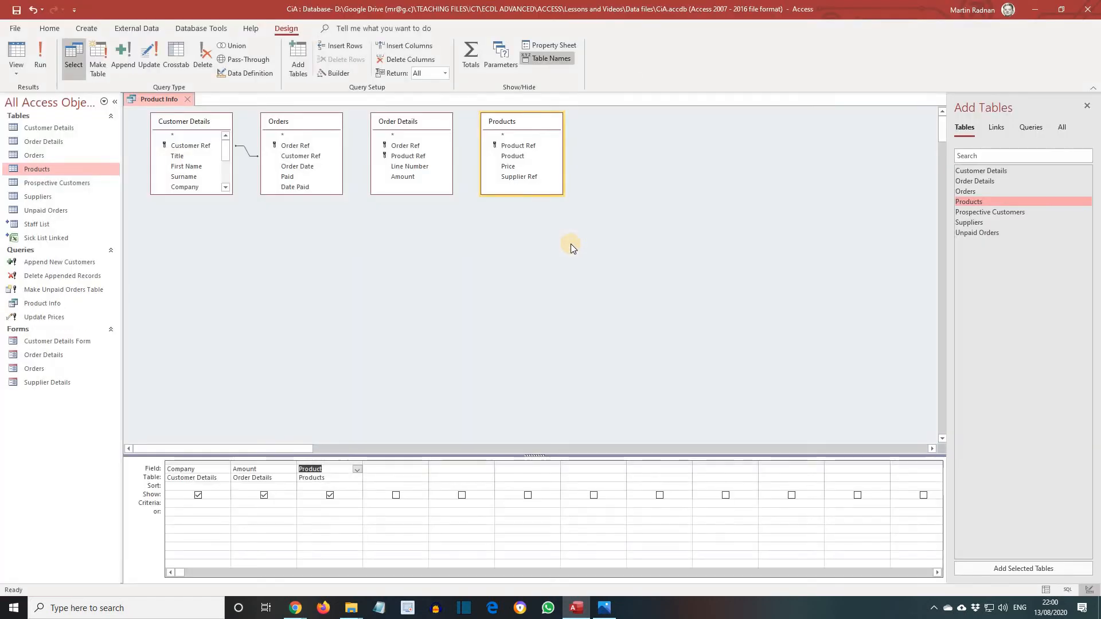
{"action": "left_click", "coordinate": [187, 101]}
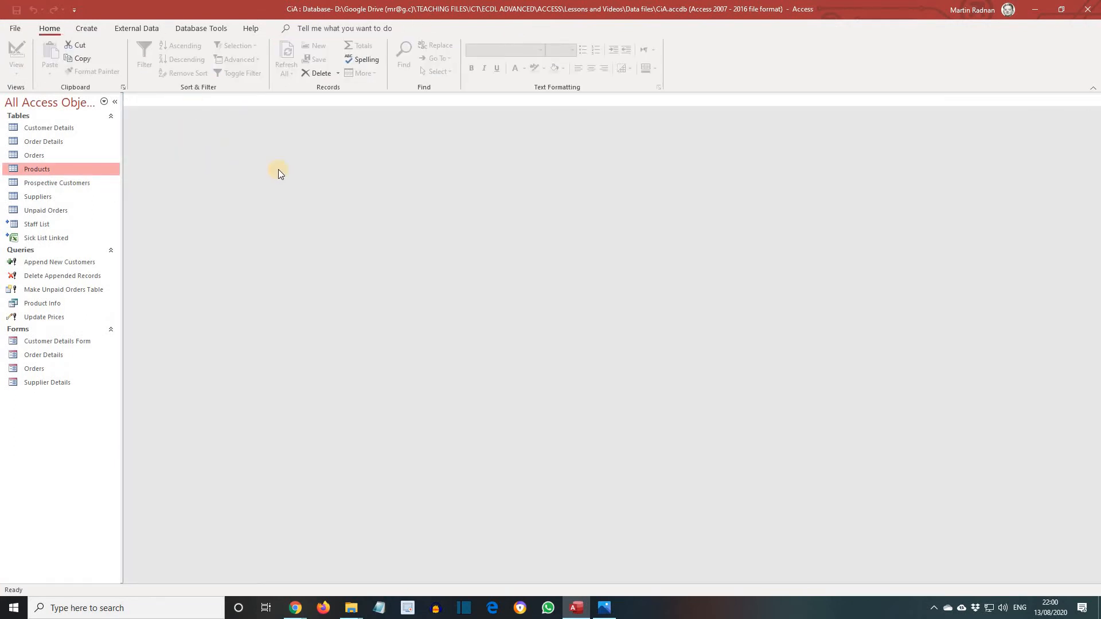
Start a new query with the Crosstab Query Wizard, based on the Product Info query
{"action": "left_click", "coordinate": [86, 29]}
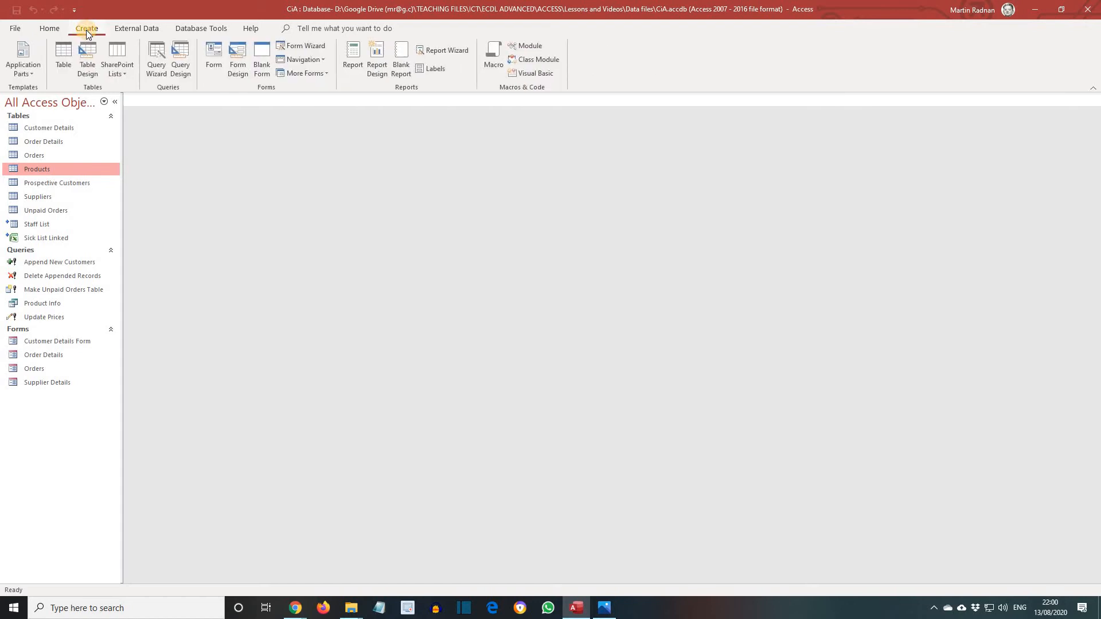
{"action": "left_click", "coordinate": [156, 70]}
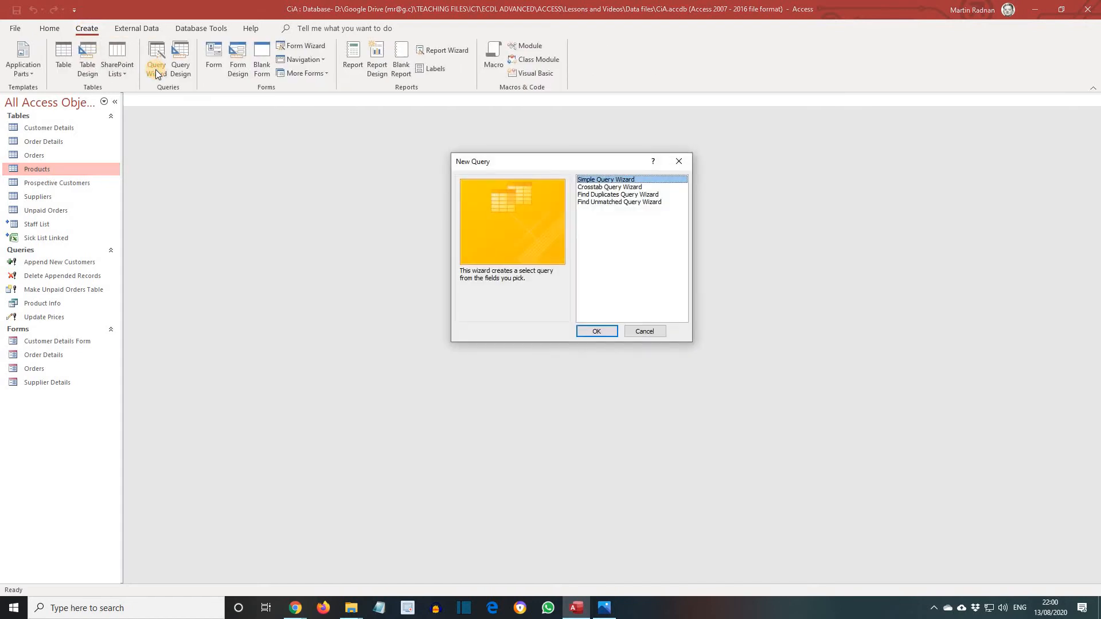
{"action": "left_click", "coordinate": [592, 188]}
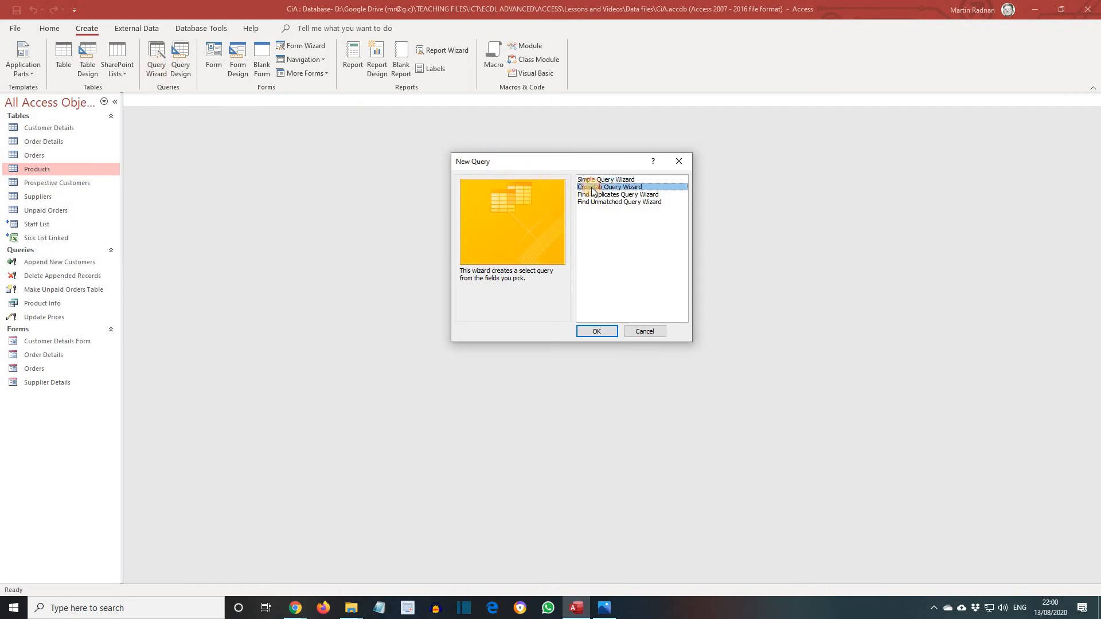
{"action": "left_click", "coordinate": [610, 332]}
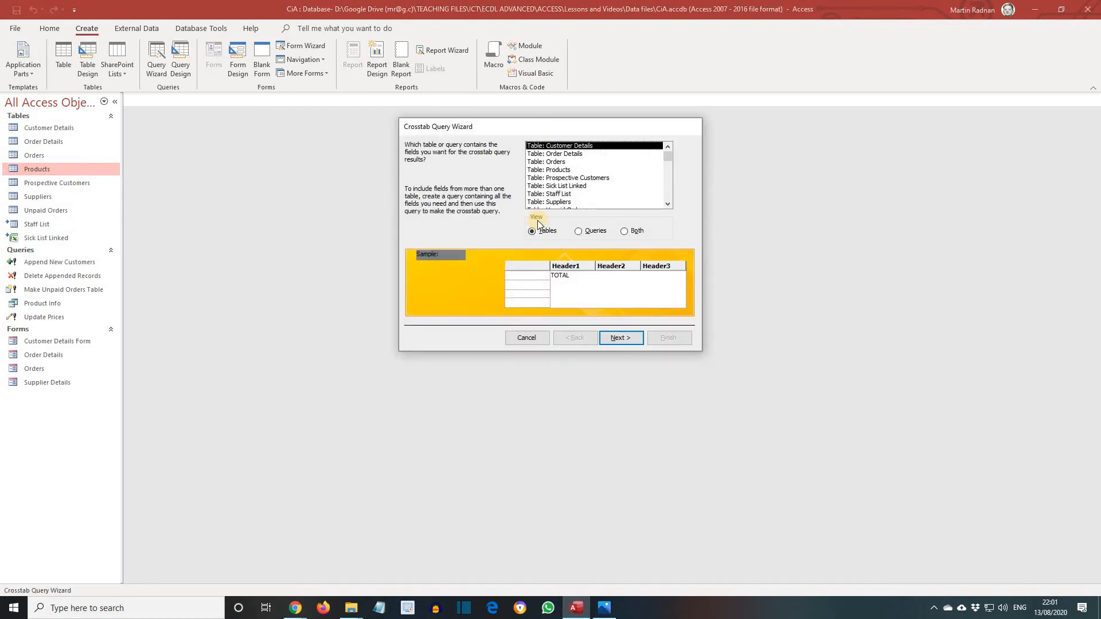
{"action": "left_click", "coordinate": [578, 231]}
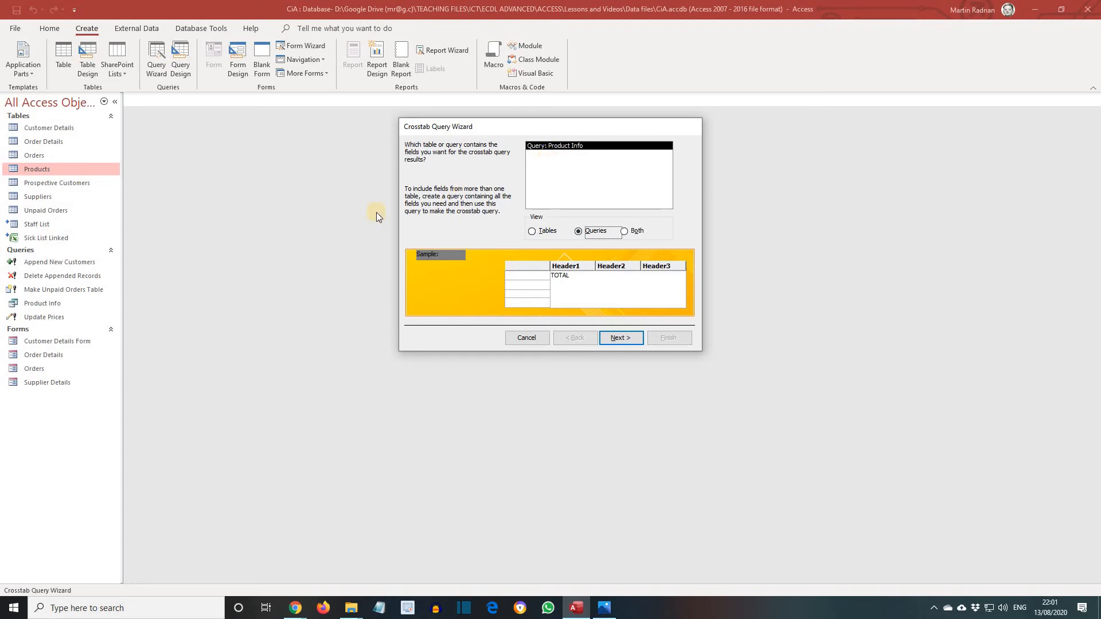
{"action": "left_click", "coordinate": [627, 338]}
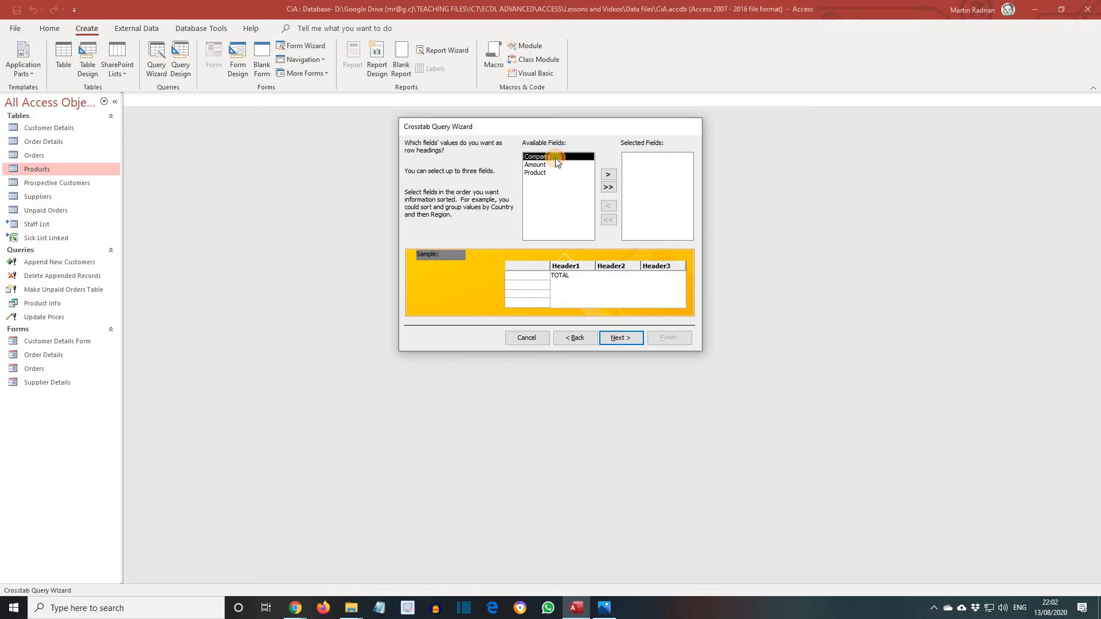
Use Company as the crosstab's row heading and Product as its column heading
{"action": "left_click", "coordinate": [608, 175]}
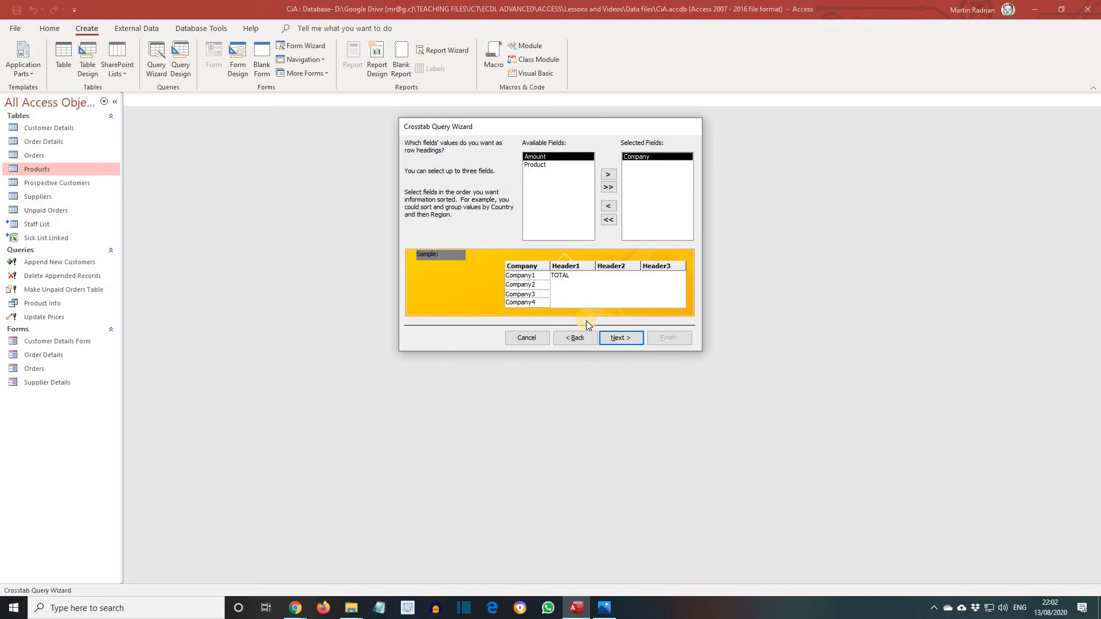
{"action": "left_click", "coordinate": [615, 340]}
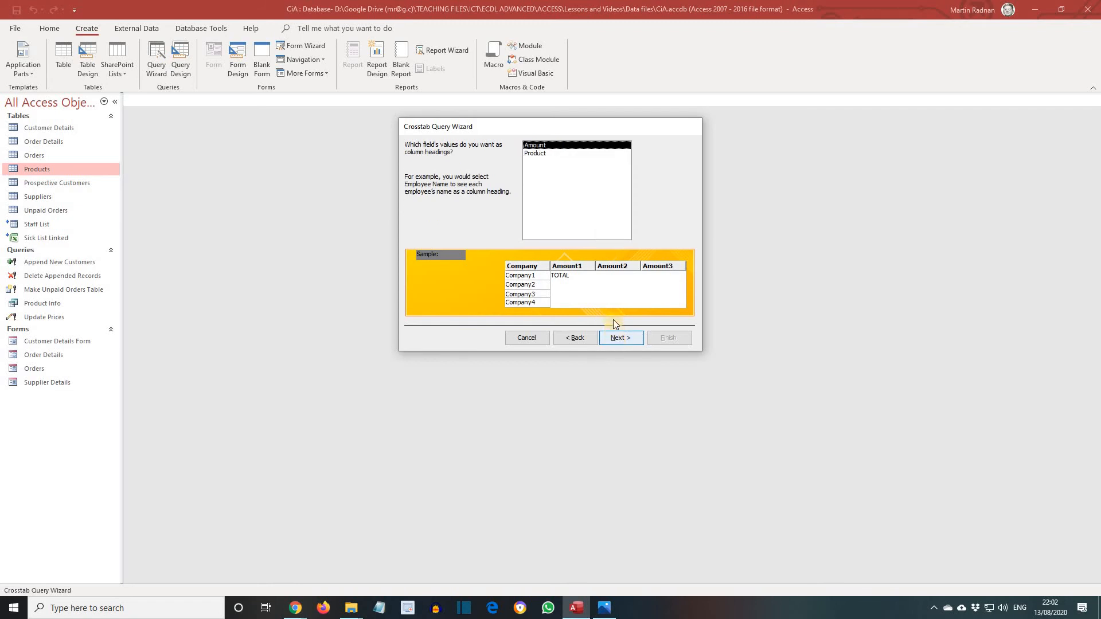
{"action": "left_click", "coordinate": [541, 153]}
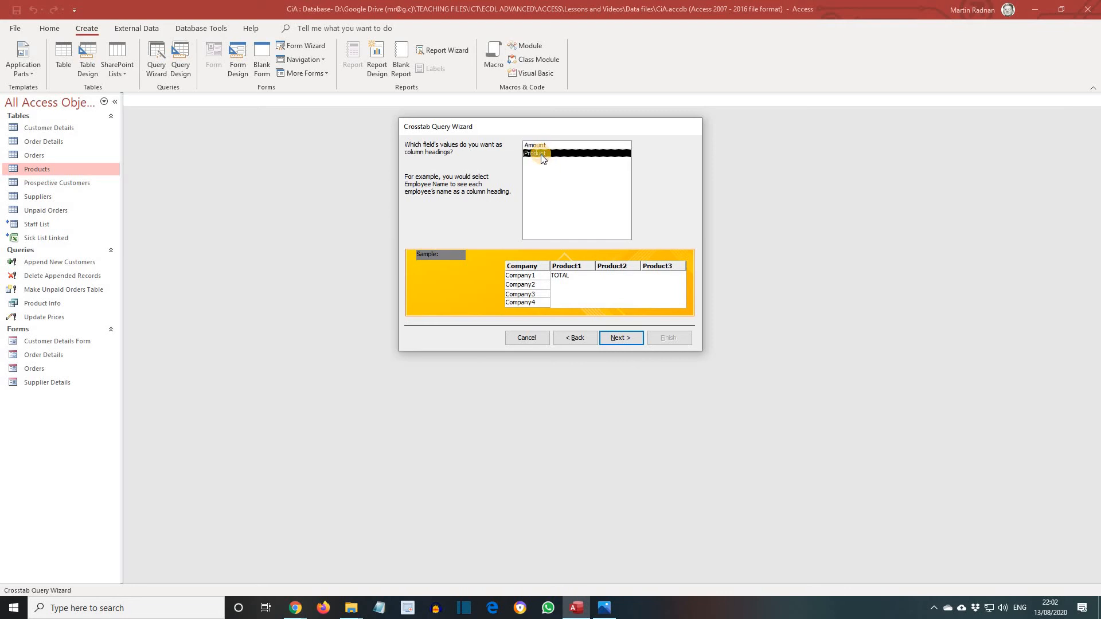
{"action": "left_click", "coordinate": [618, 338]}
{"action": "left_click", "coordinate": [618, 338]}
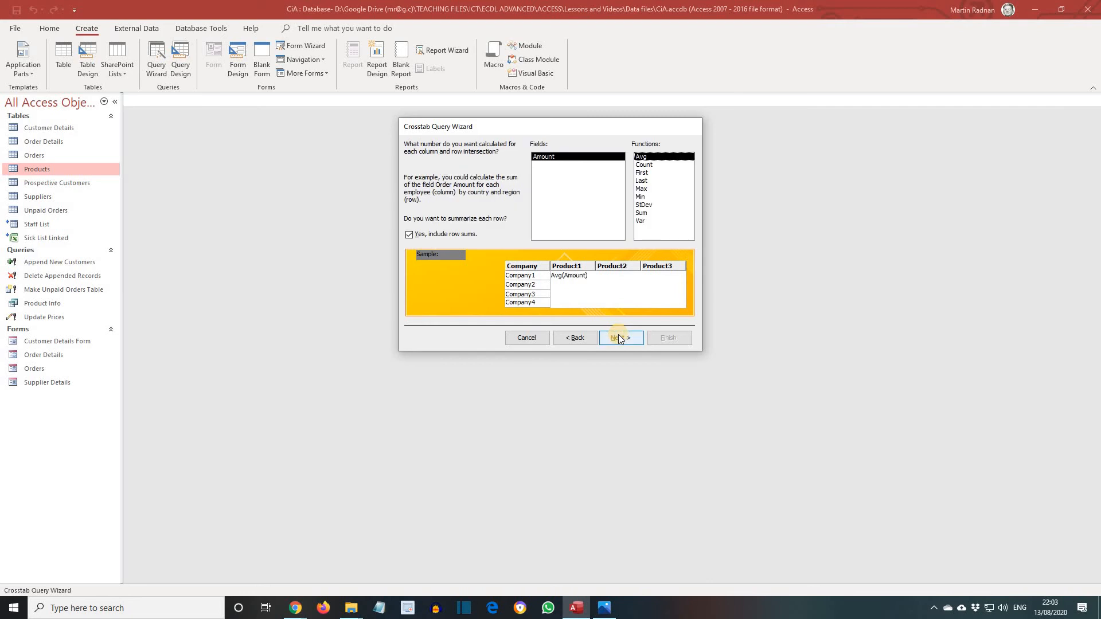
Set the crosstab's calculated value to the Sum of the Amount field
{"action": "left_click", "coordinate": [557, 160]}
{"action": "left_click", "coordinate": [642, 159]}
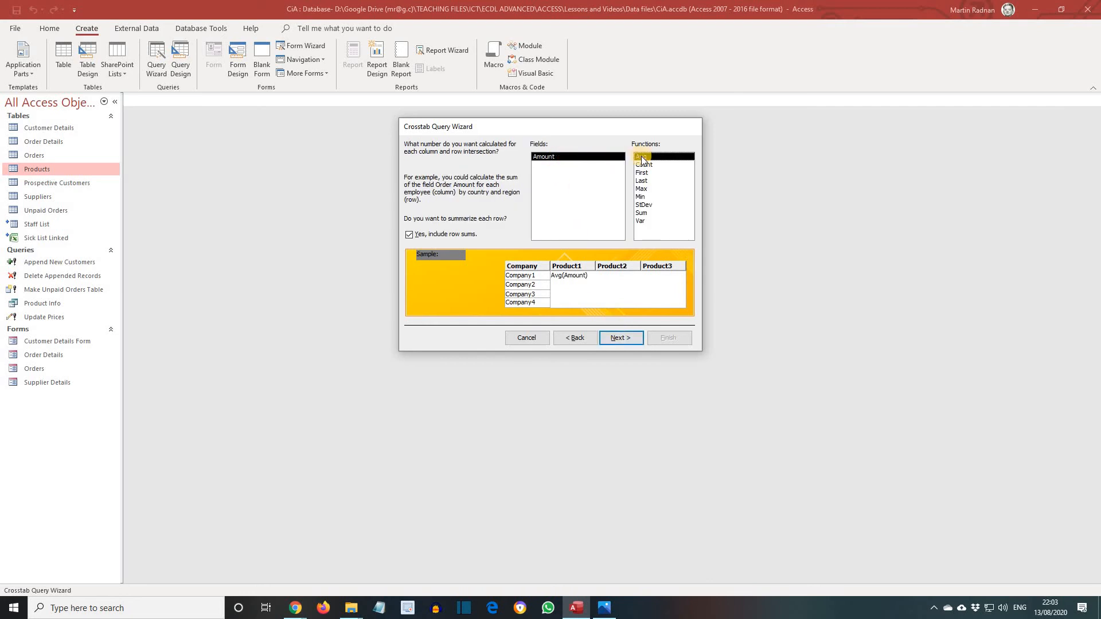
{"action": "left_click", "coordinate": [642, 212]}
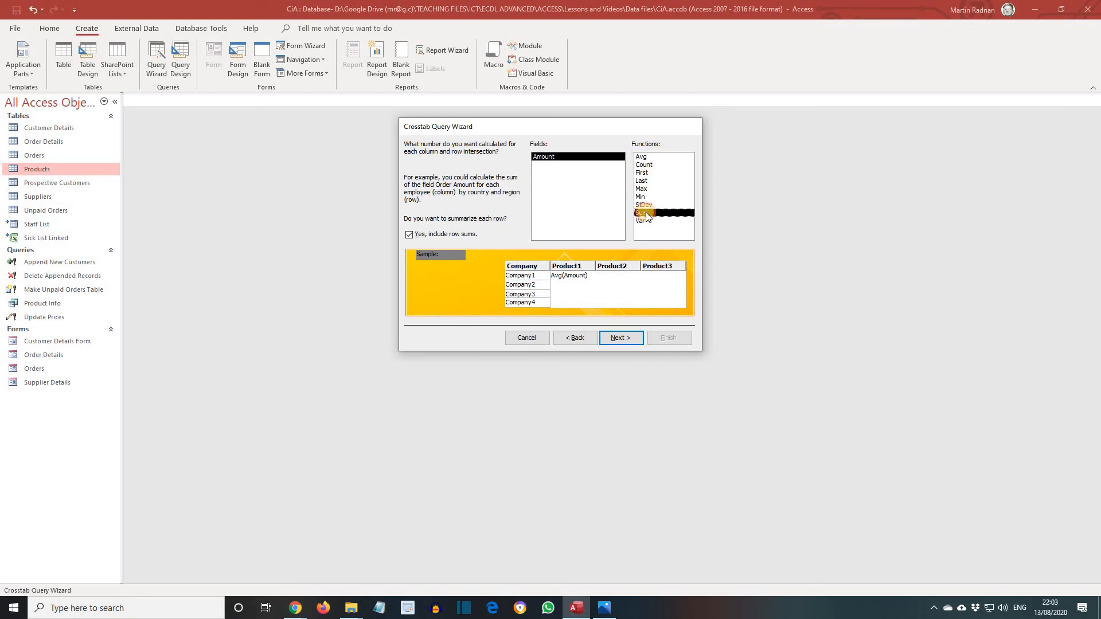
{"action": "left_click", "coordinate": [617, 338]}
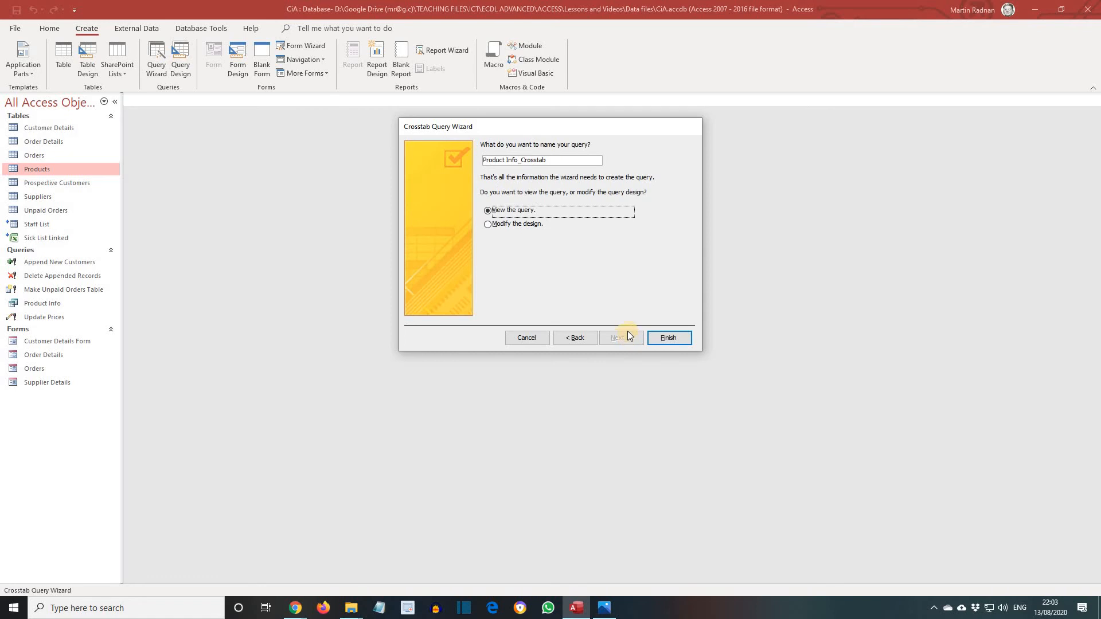
Name the crosstab query Product Info Results and finish the wizard to view the query
{"action": "left_click", "coordinate": [560, 161]}
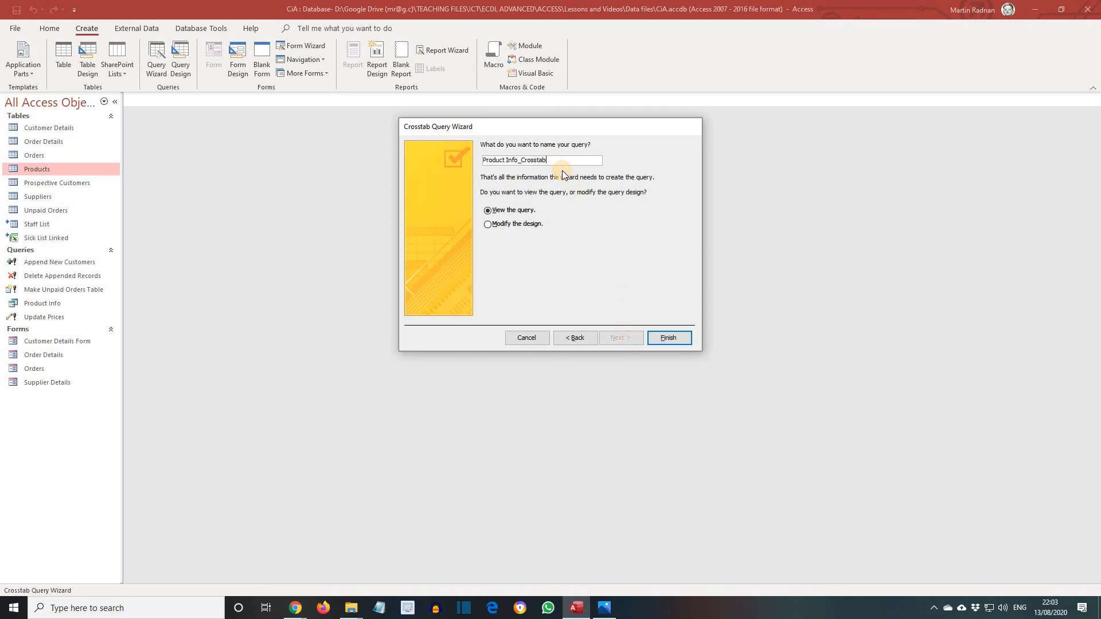
{"action": "key", "text": "BackSpace"}
{"action": "key", "text": "BackSpace"}
{"action": "key", "text": "BackSpace"}
{"action": "key", "text": "BackSpace"}
{"action": "key", "text": "BackSpace"}
{"action": "key", "text": "BackSpace"}
{"action": "key", "text": "BackSpace"}
{"action": "type", "text": "Result"}
{"action": "left_click", "coordinate": [658, 340]}
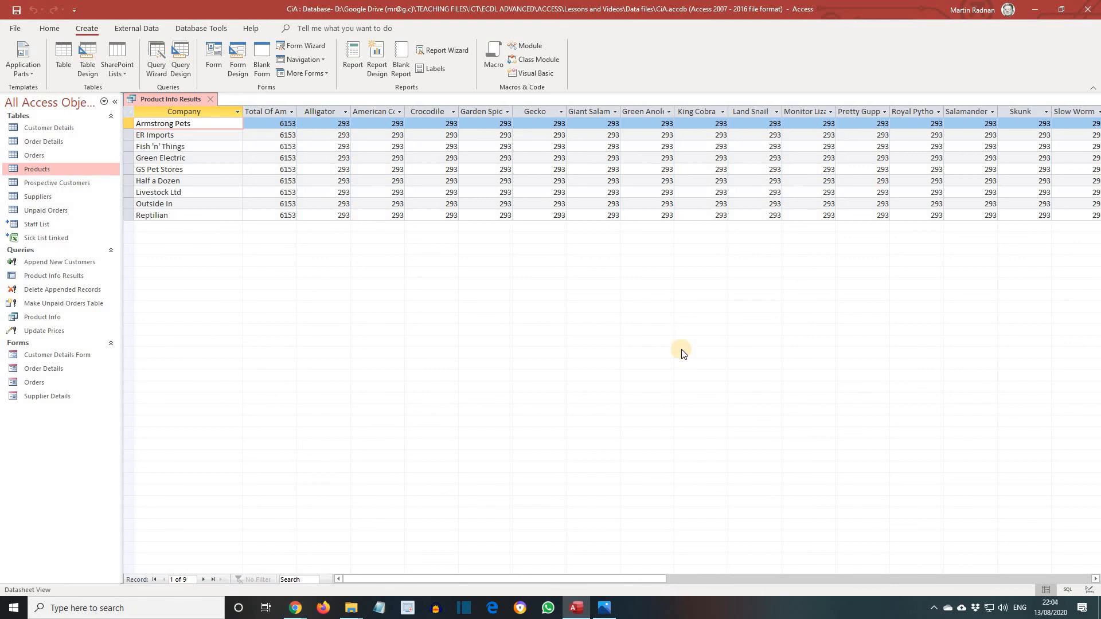
In the crosstab query's design, sort the Company field in ascending order
{"action": "left_click", "coordinate": [1089, 590]}
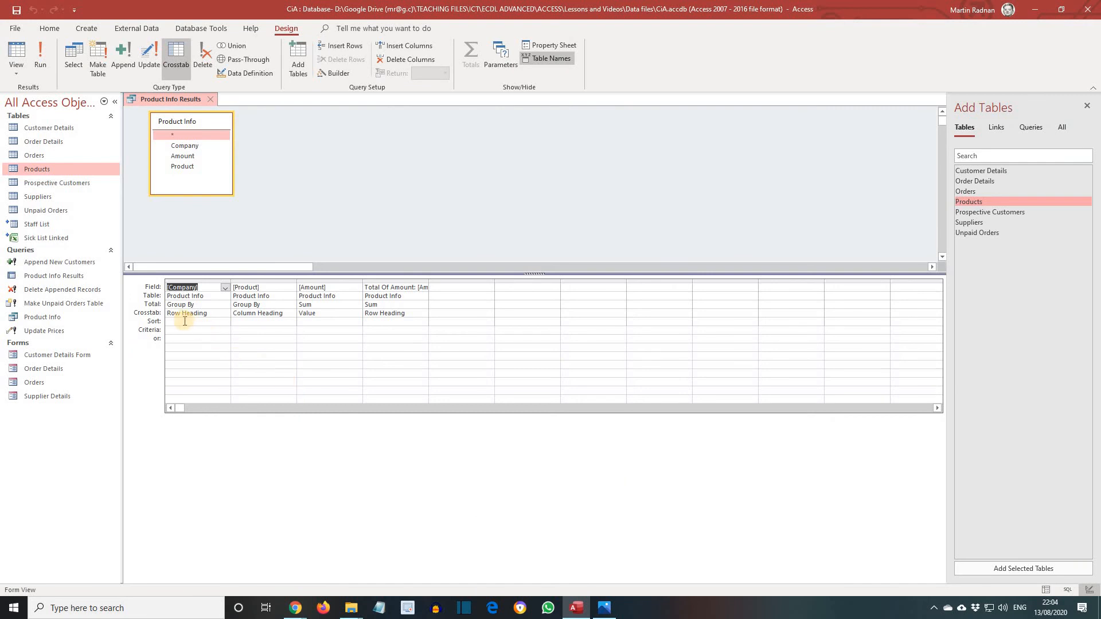
{"action": "left_click", "coordinate": [224, 323]}
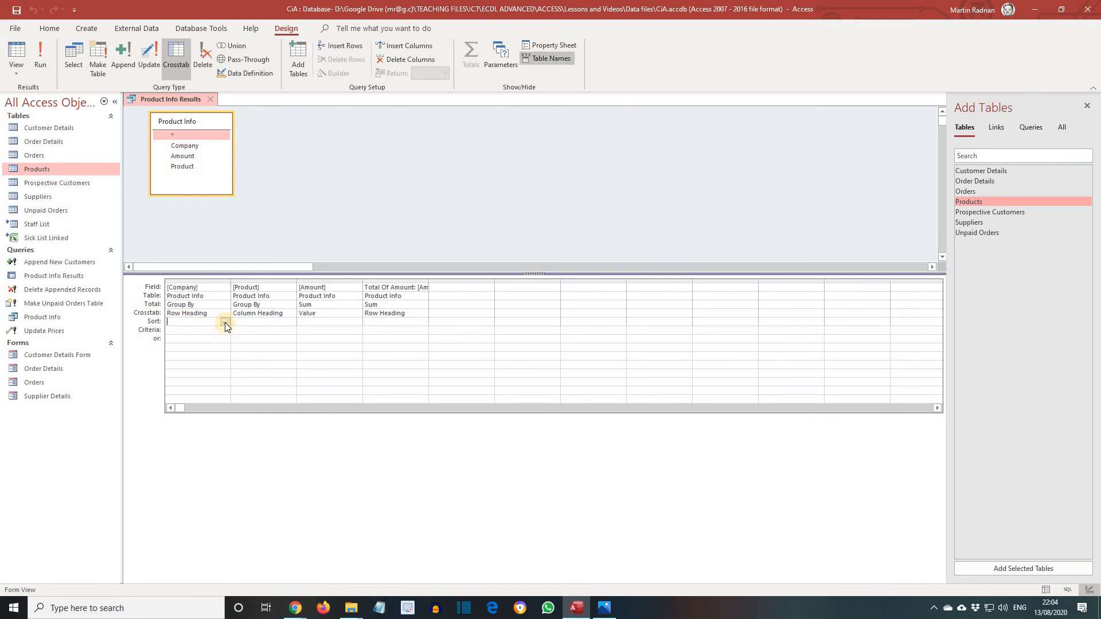
{"action": "left_click", "coordinate": [224, 322]}
{"action": "left_click", "coordinate": [218, 332]}
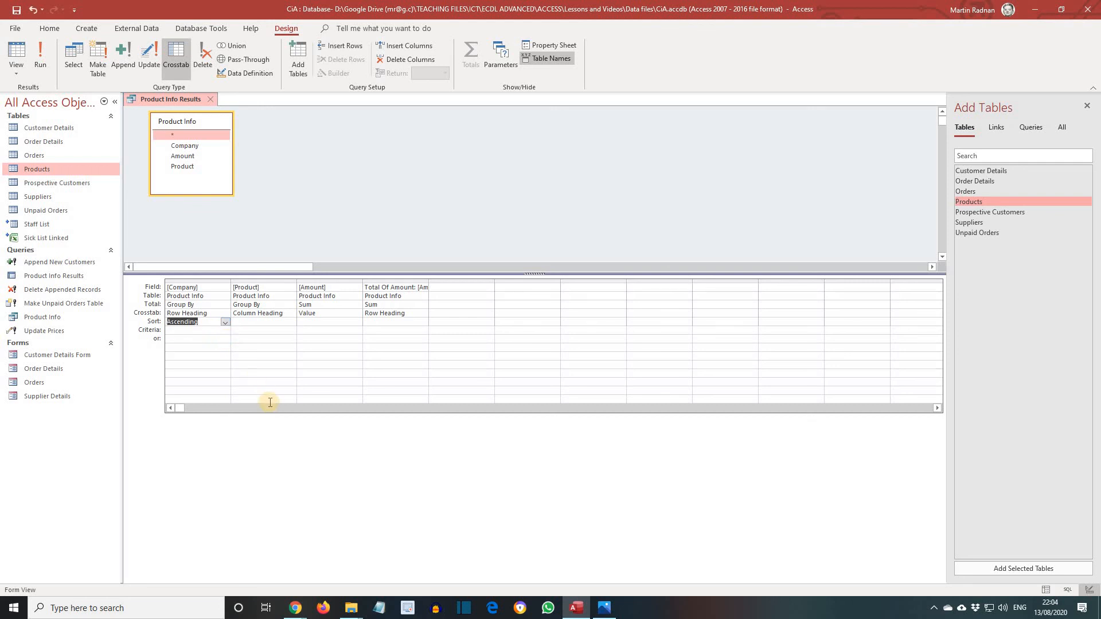
Save and run the Product Info Results query, closing its datasheet when done
{"action": "right_click", "coordinate": [174, 99]}
{"action": "left_click", "coordinate": [205, 108]}
{"action": "left_click", "coordinate": [39, 59]}
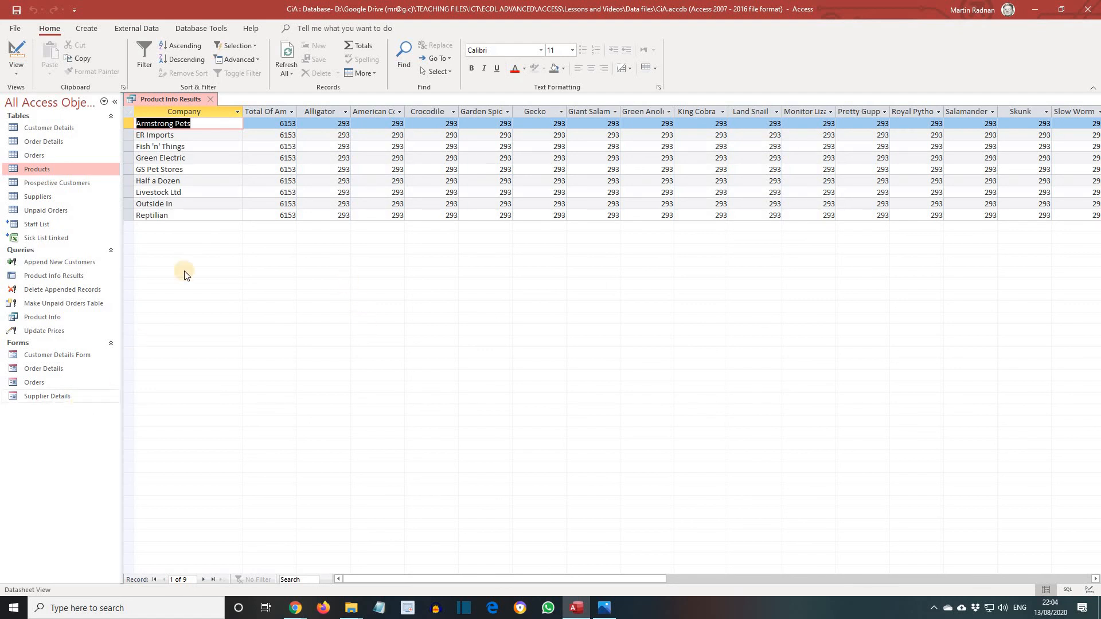
{"action": "left_click", "coordinate": [210, 100]}
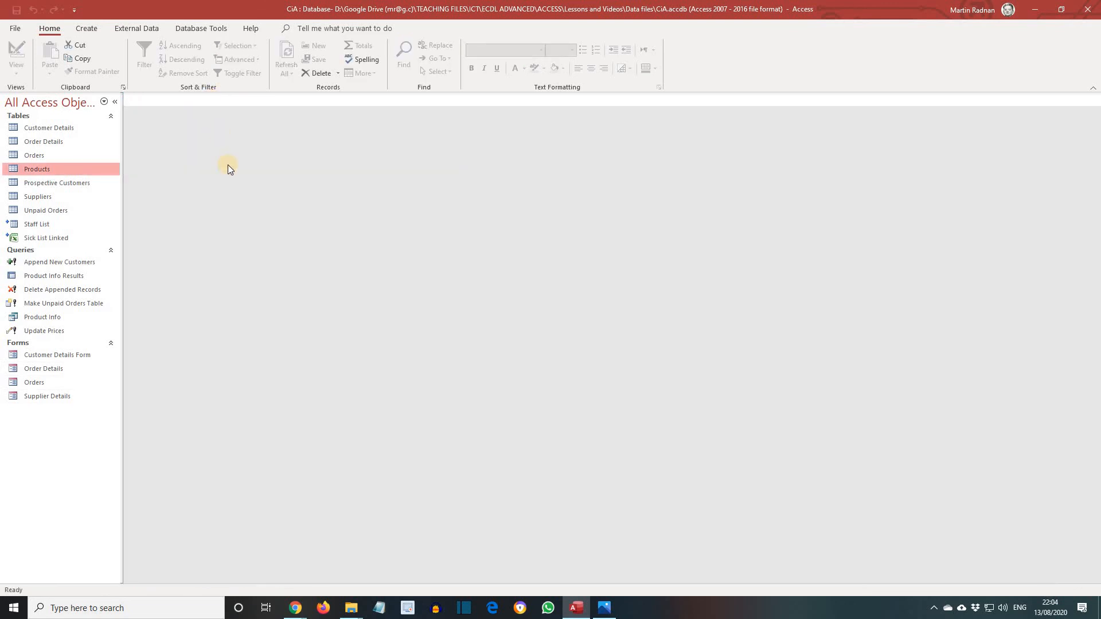